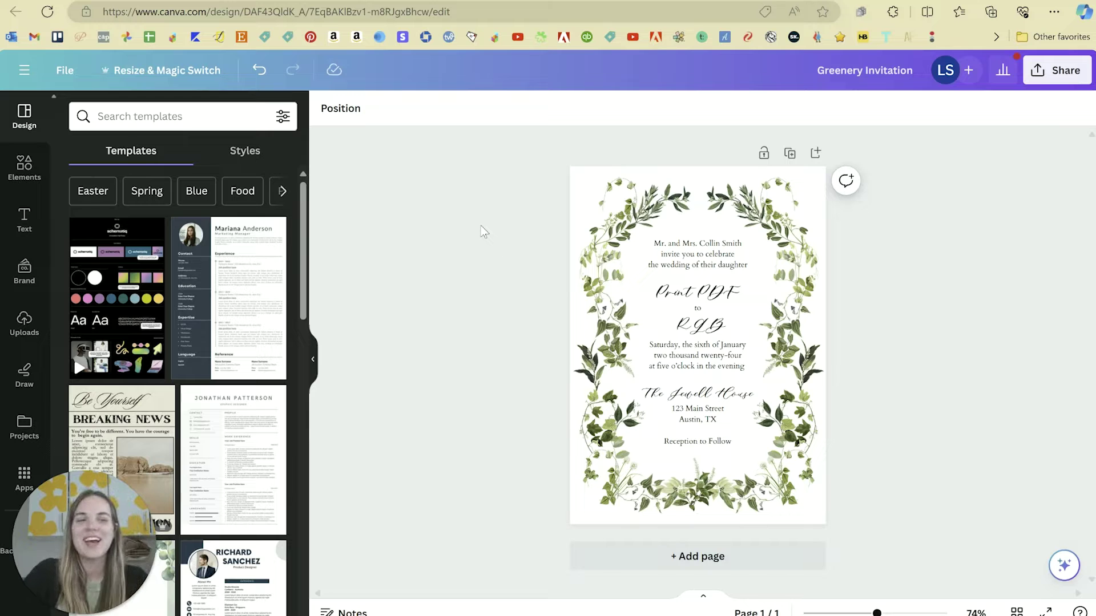
Open the Share panel for the Greenery Invitation design.
left_click(1067, 75)
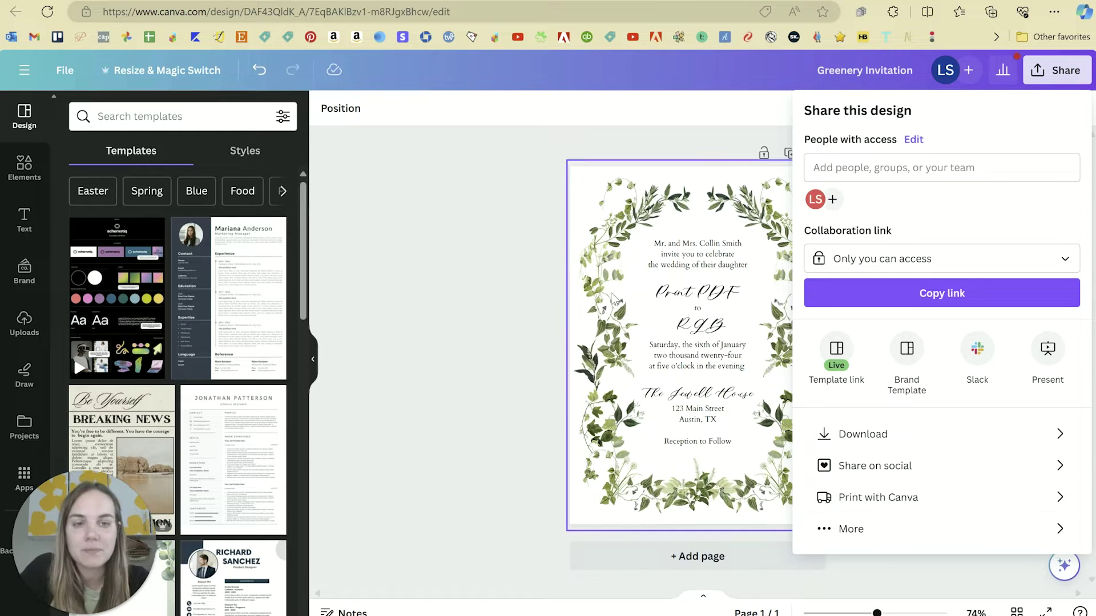
Set the invitation's download file type to PDF Print, which uses the CMYK colour profile.
left_click(909, 437)
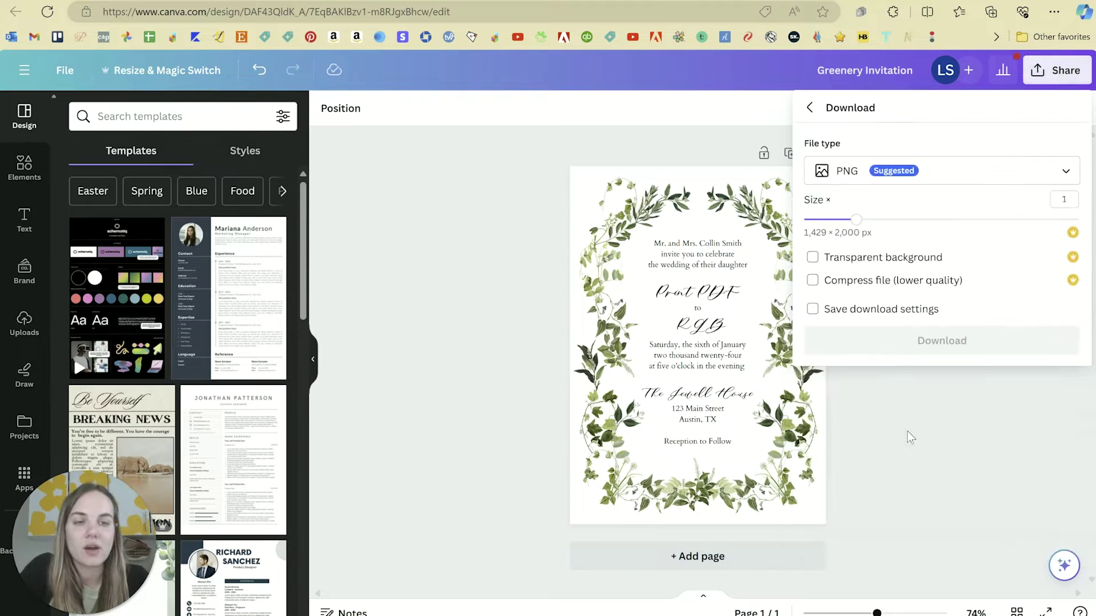
left_click(966, 170)
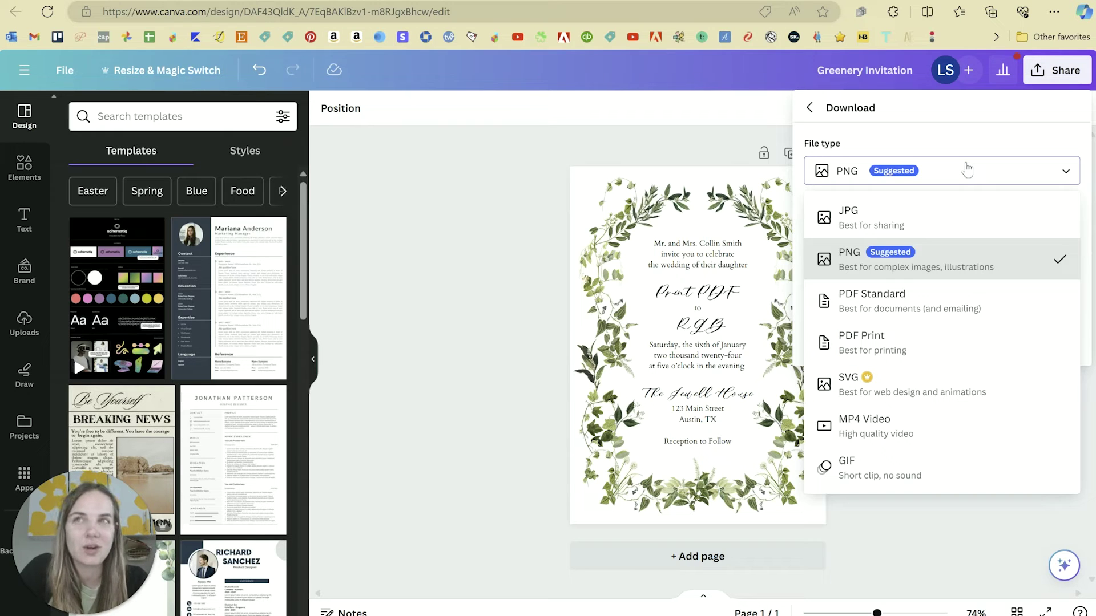
left_click(876, 346)
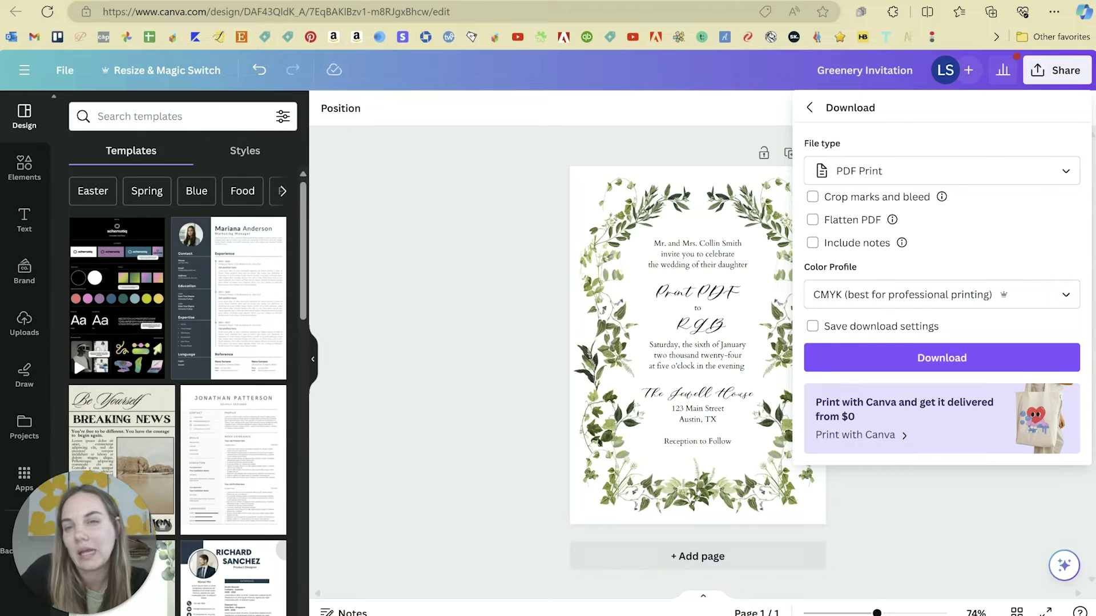
Enable Crop marks and bleed and Flatten PDF in the PDF Print download settings.
left_click(285, 0)
left_click(558, 192)
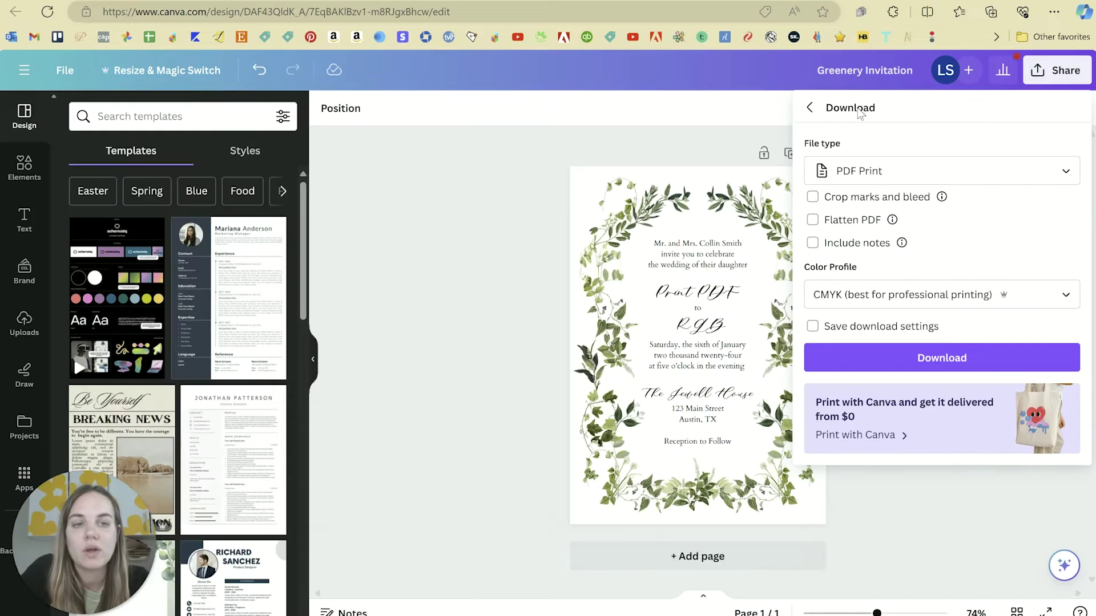
left_click(877, 200)
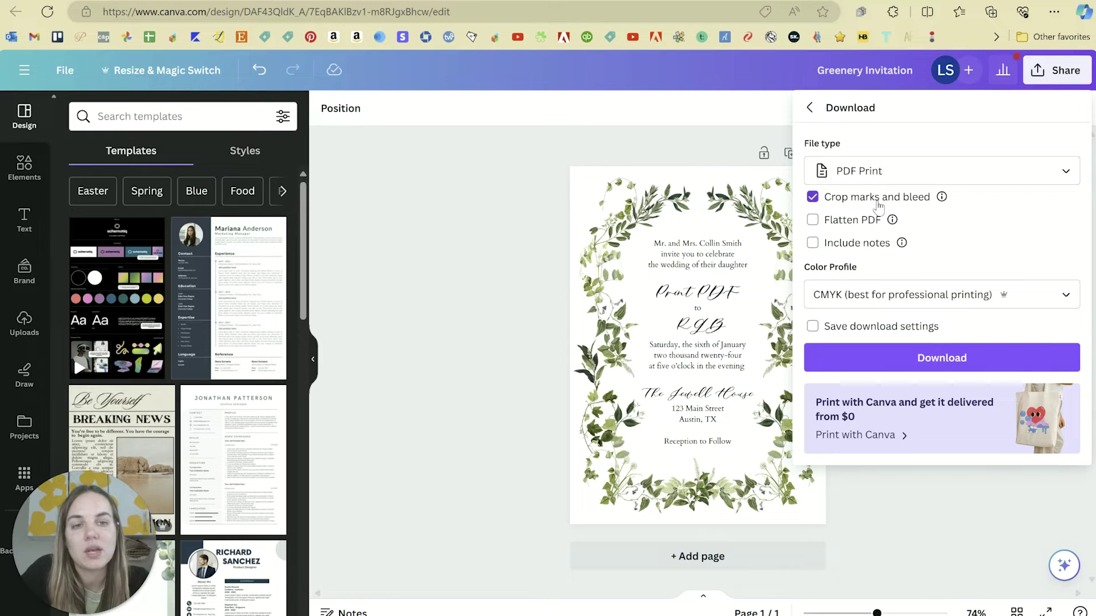
left_click(877, 201)
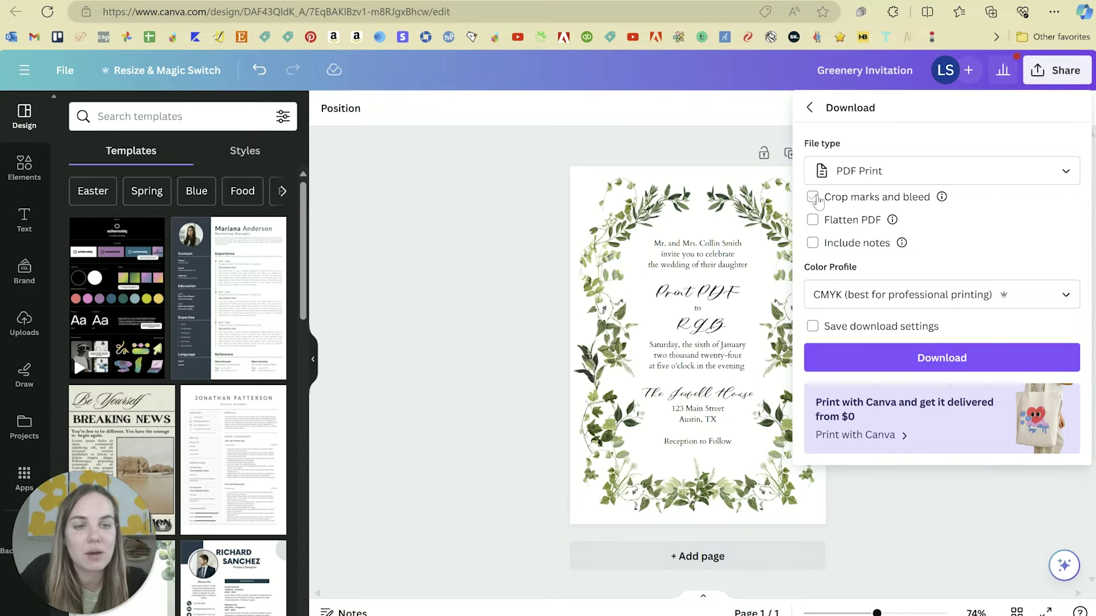
left_click(812, 197)
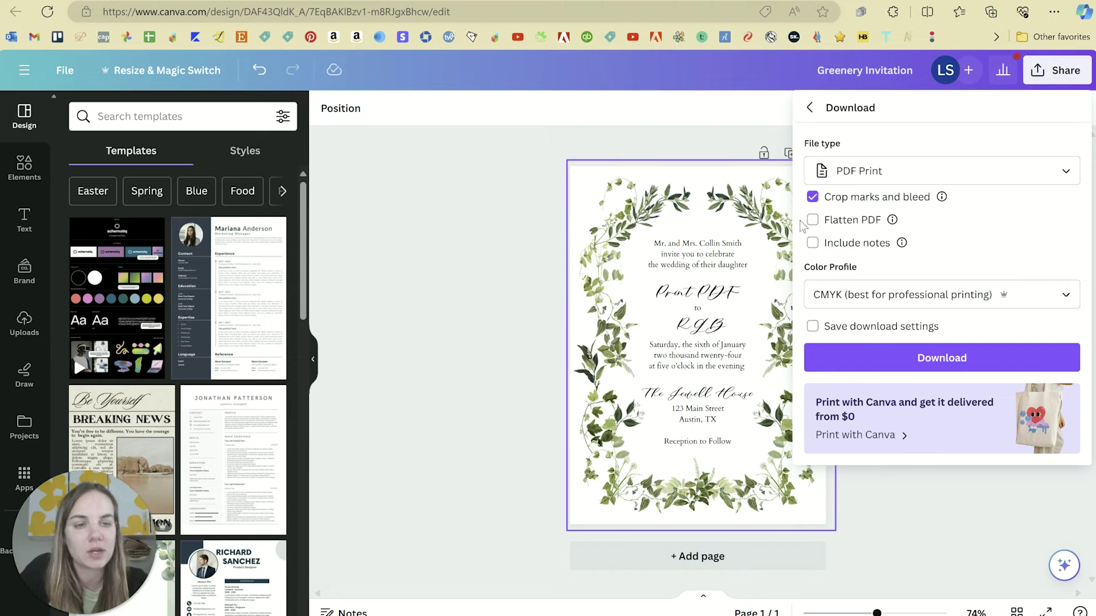
left_click(813, 220)
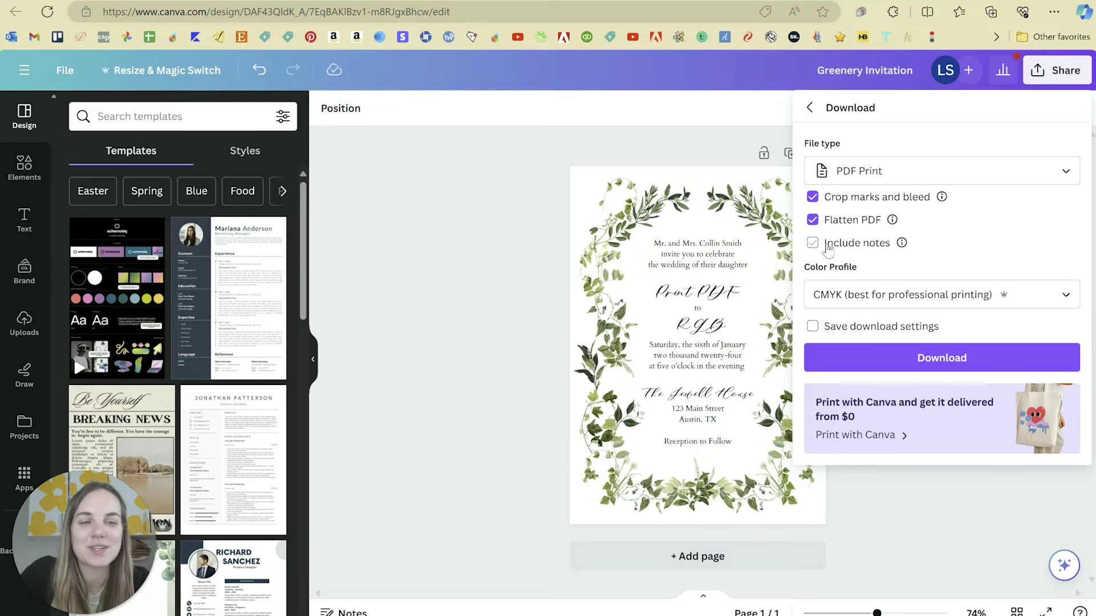
left_click(894, 289)
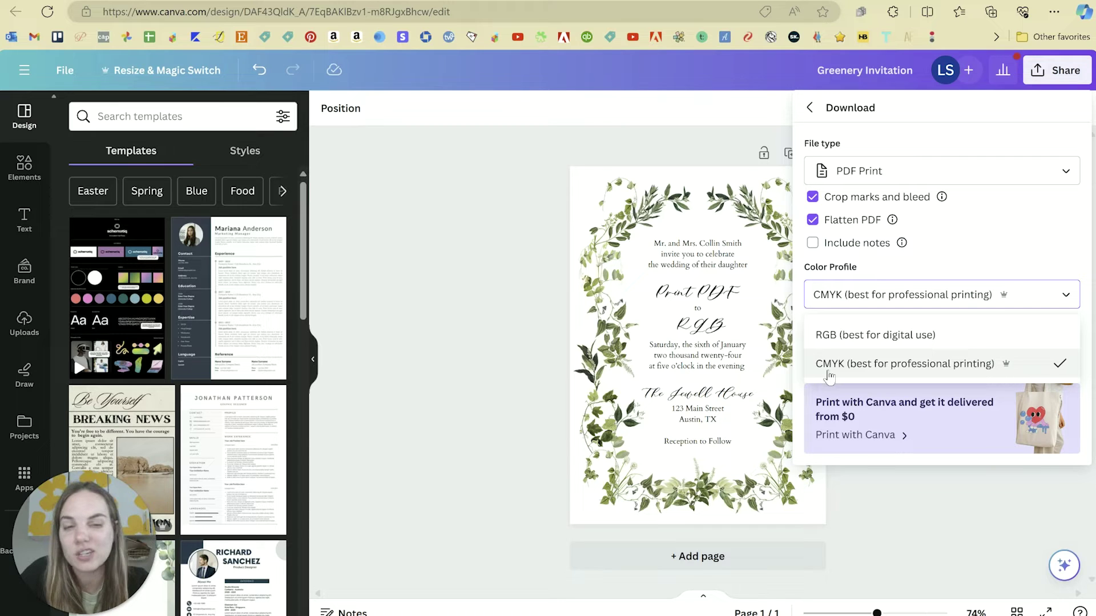
Try RGB, then return the colour profile to CMYK with crop marks and bleed left on.
left_click(832, 340)
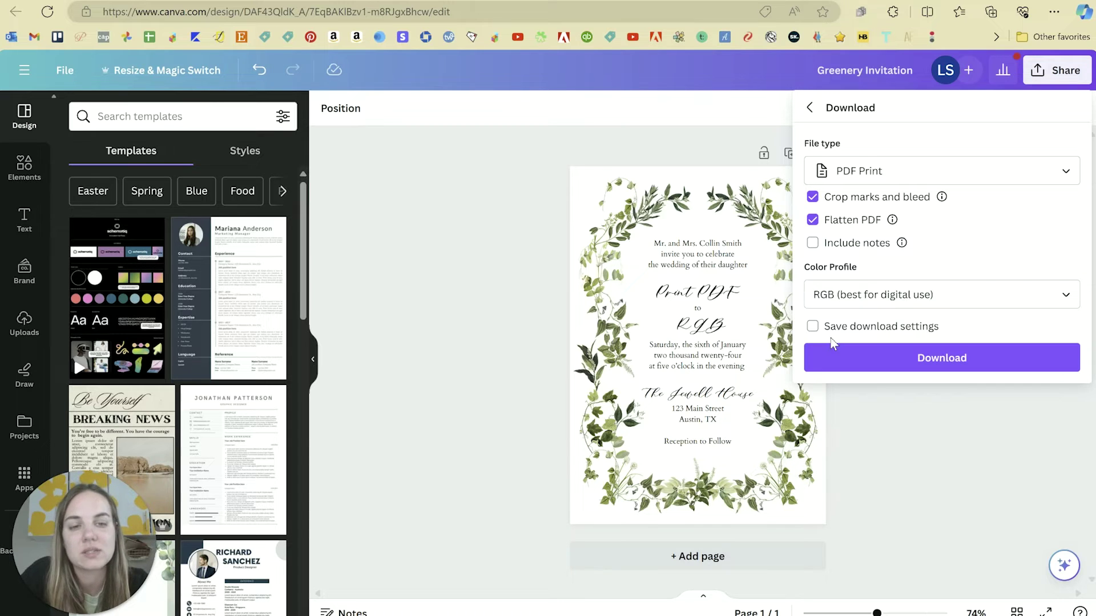
left_click(897, 299)
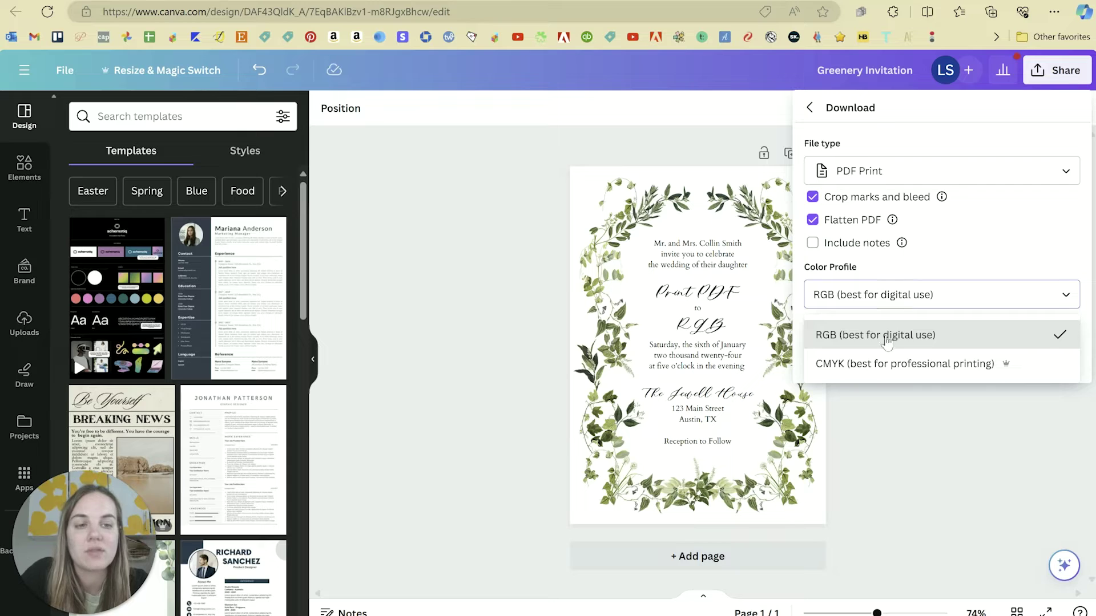
left_click(887, 368)
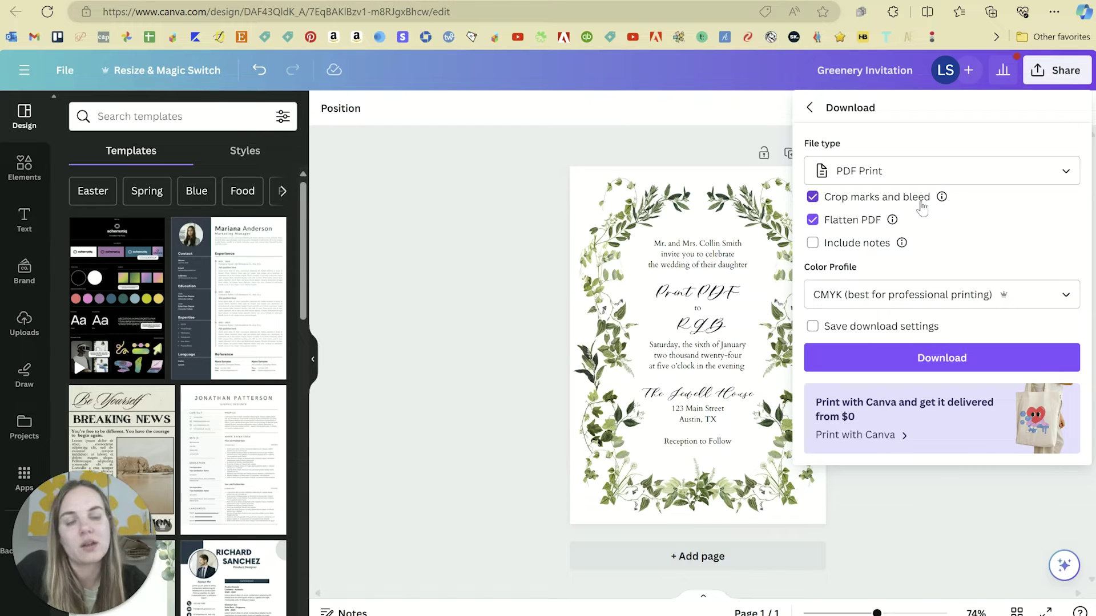
left_click(921, 201)
left_click(922, 201)
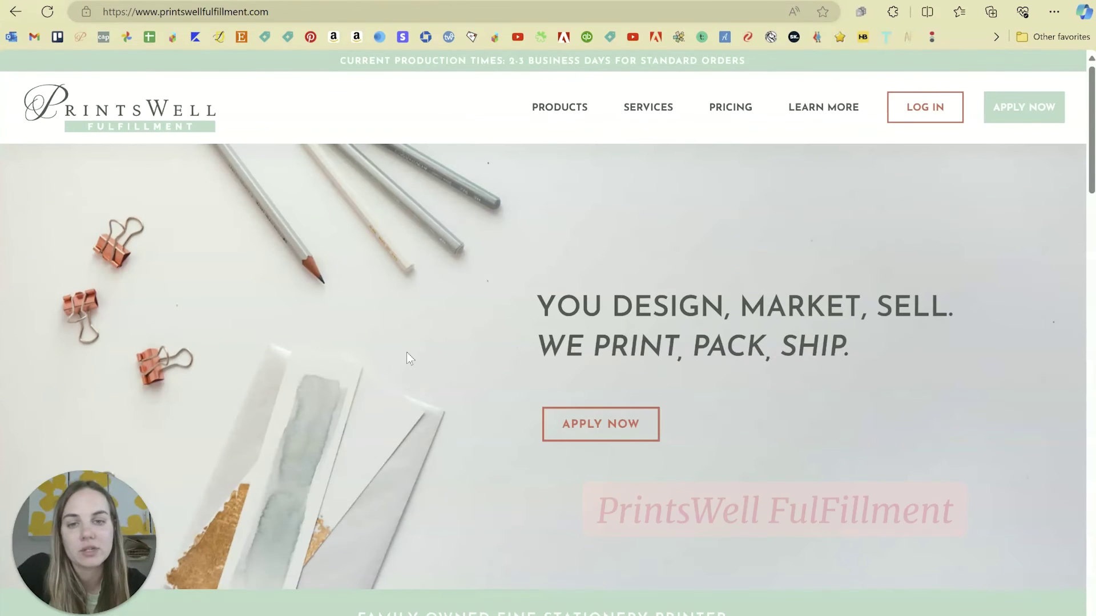
Look over the PrintsWell homepage, then switch to the Prints of Love artwork guidelines tab.
scroll(406, 352, "down", 5)
scroll(406, 353, "up", 5)
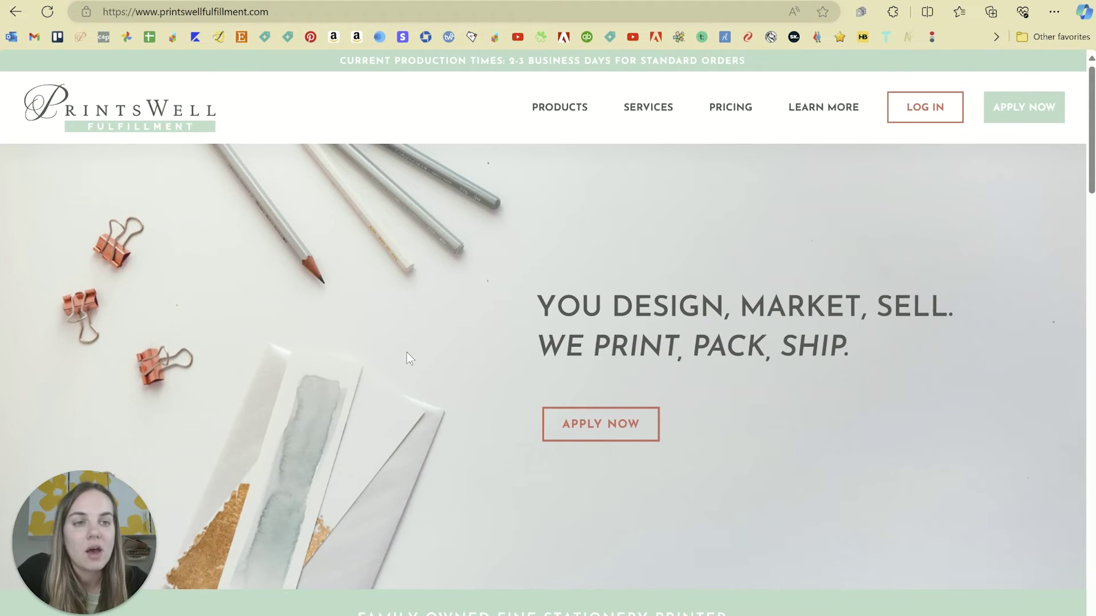
scroll(406, 353, "down", 5)
scroll(406, 352, "up", 5)
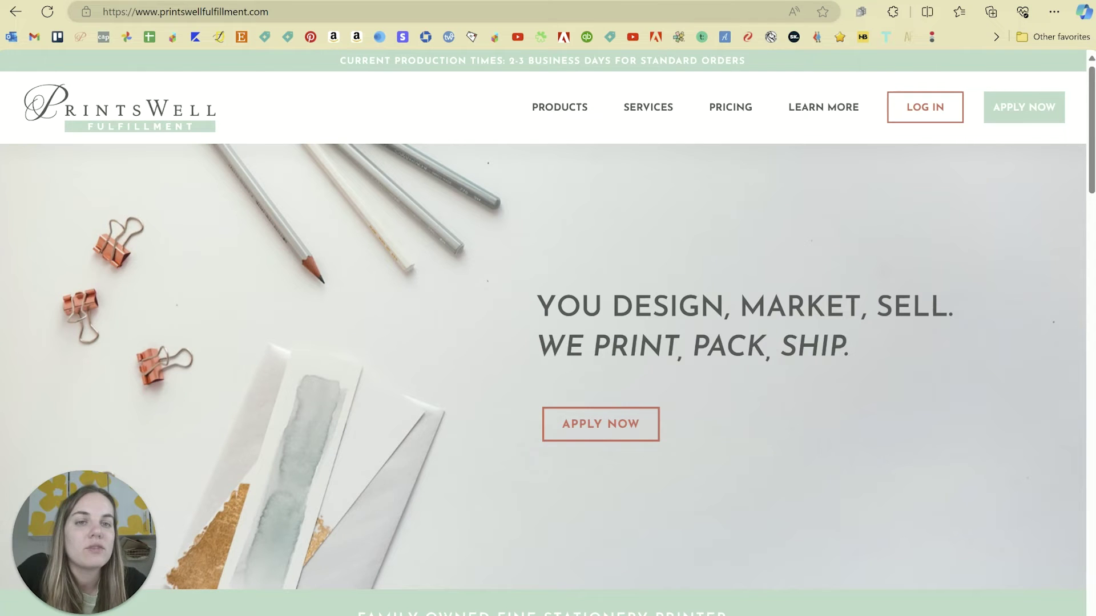
key("ctrl+Tab")
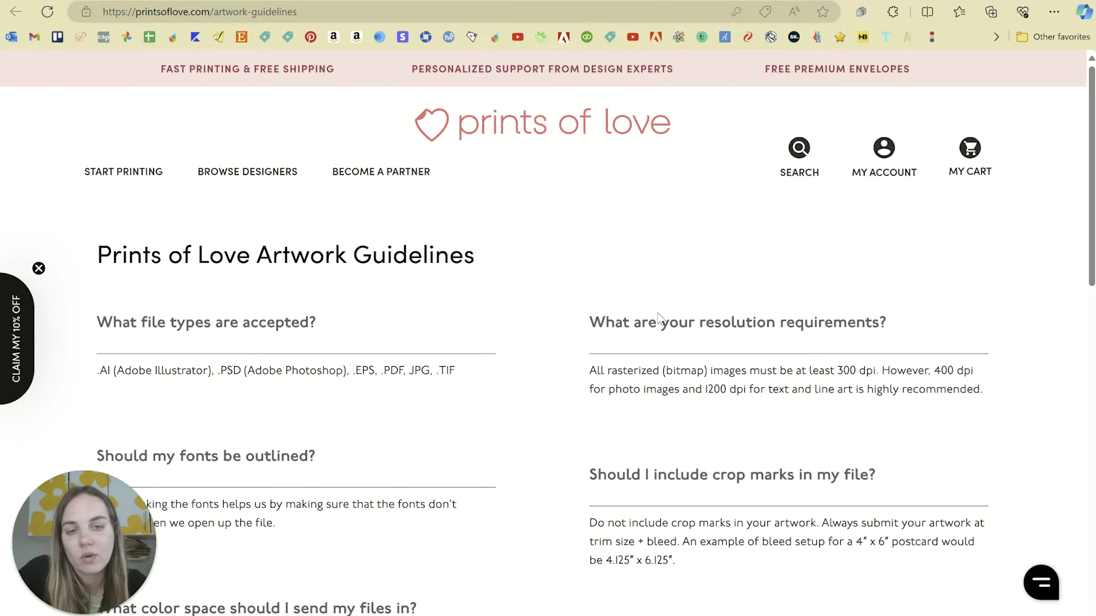
Return to the Prints of Love homepage and open the card printing page.
scroll(656, 320, "up", 2)
key("alt+Left")
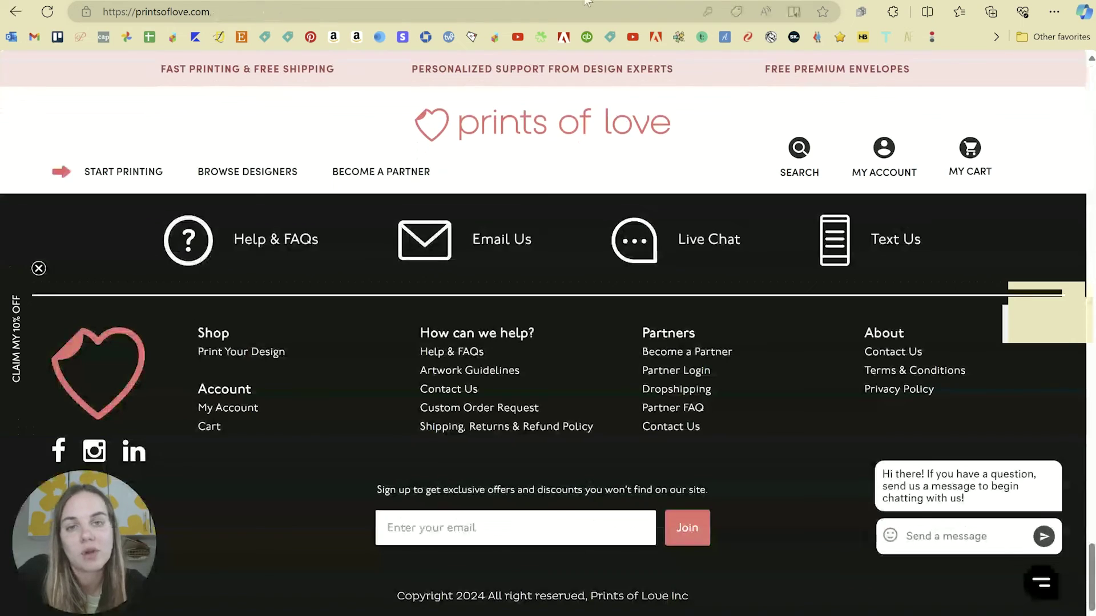
scroll(485, 251, "up", 10)
scroll(486, 254, "up", 10)
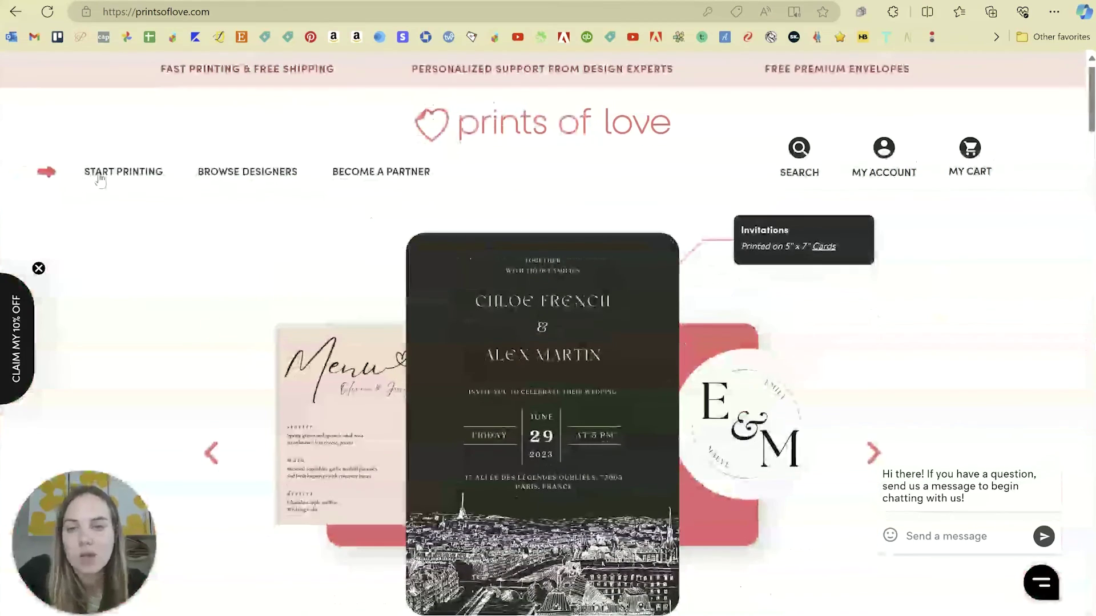
mouse_move(100, 180)
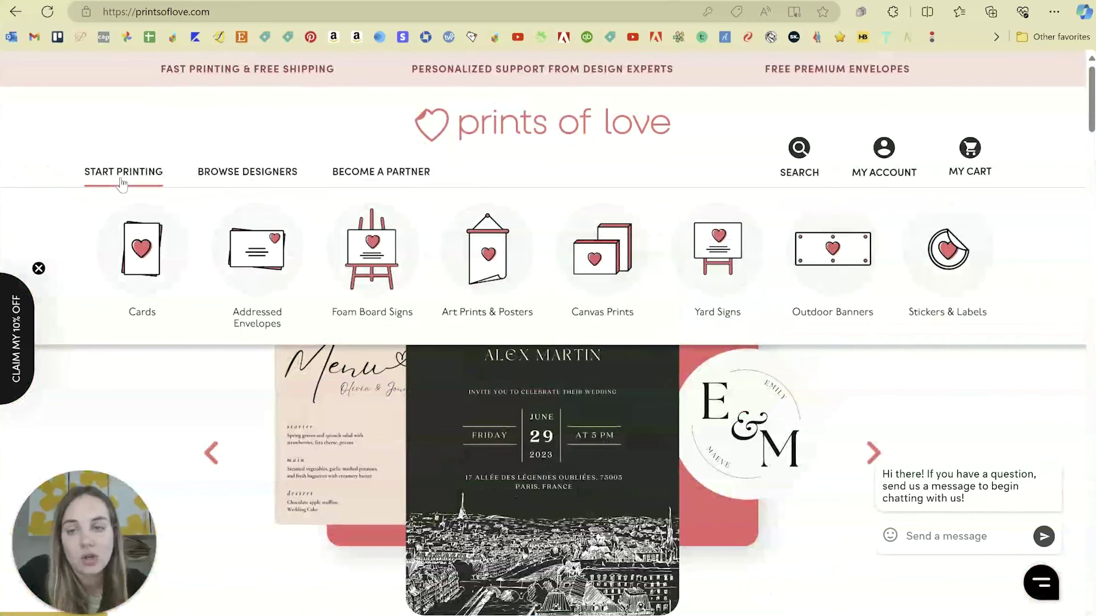
left_click(144, 247)
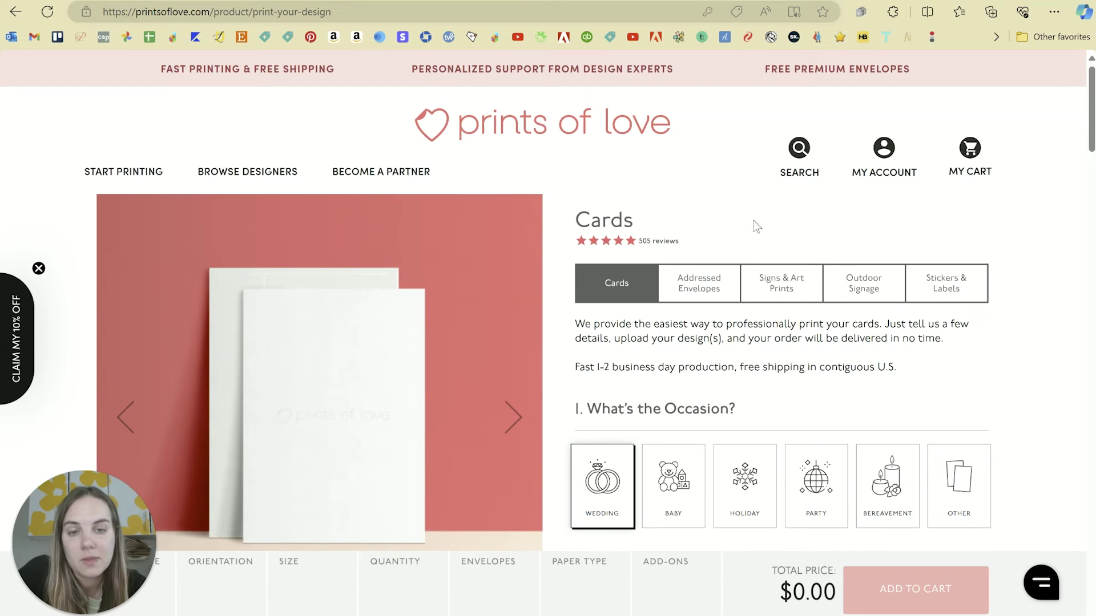
Choose a flat, portrait card in the 5" x 7" size.
scroll(755, 225, "down", 2)
scroll(600, 325, "down", 6)
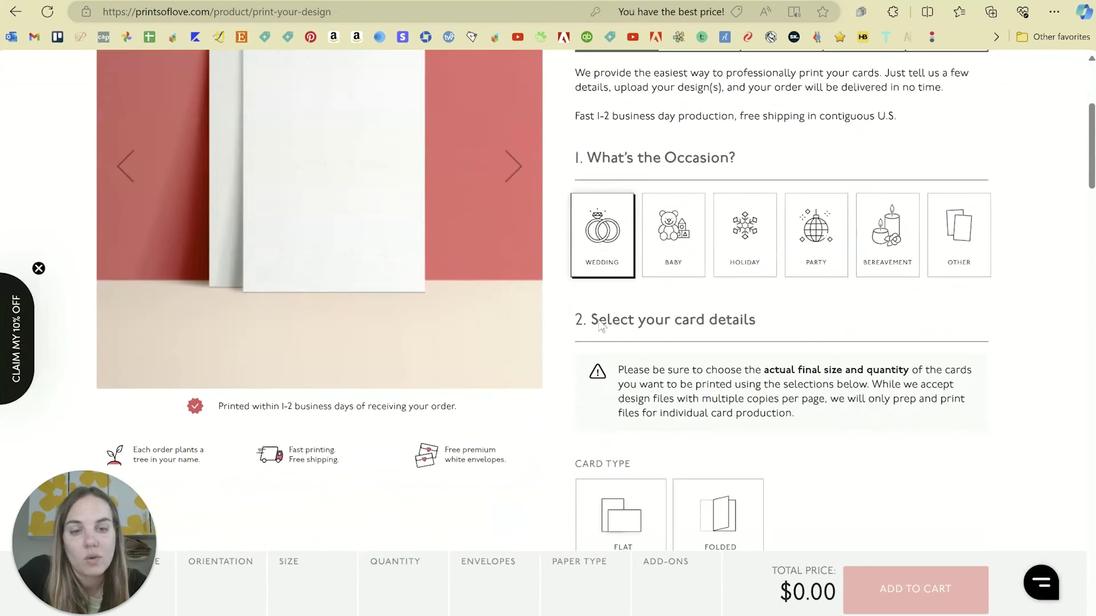
left_click(615, 290)
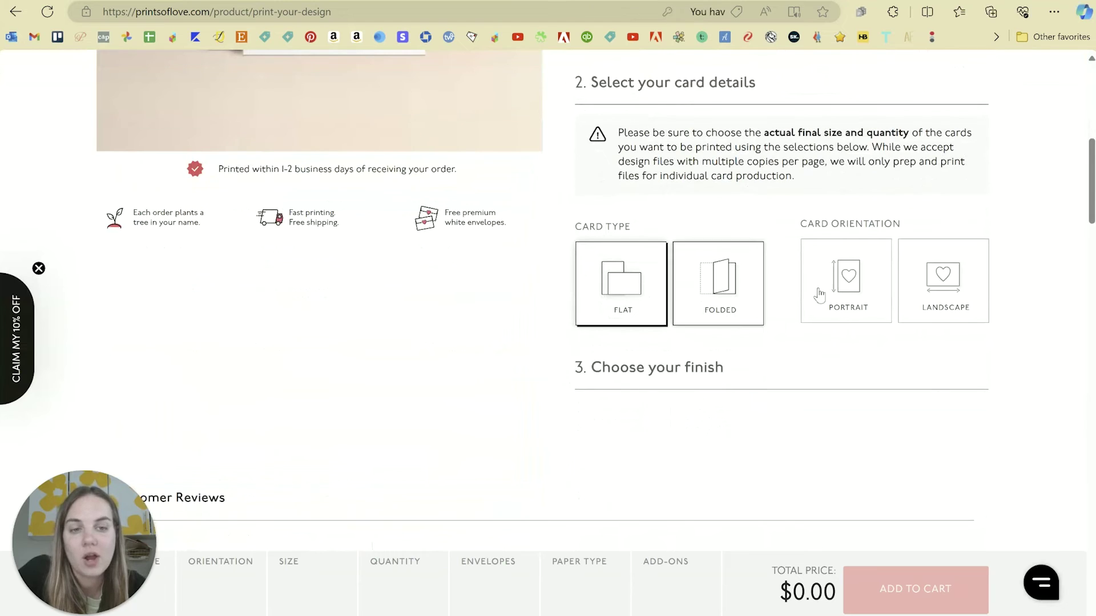
left_click(831, 297)
scroll(834, 294, "down", 3)
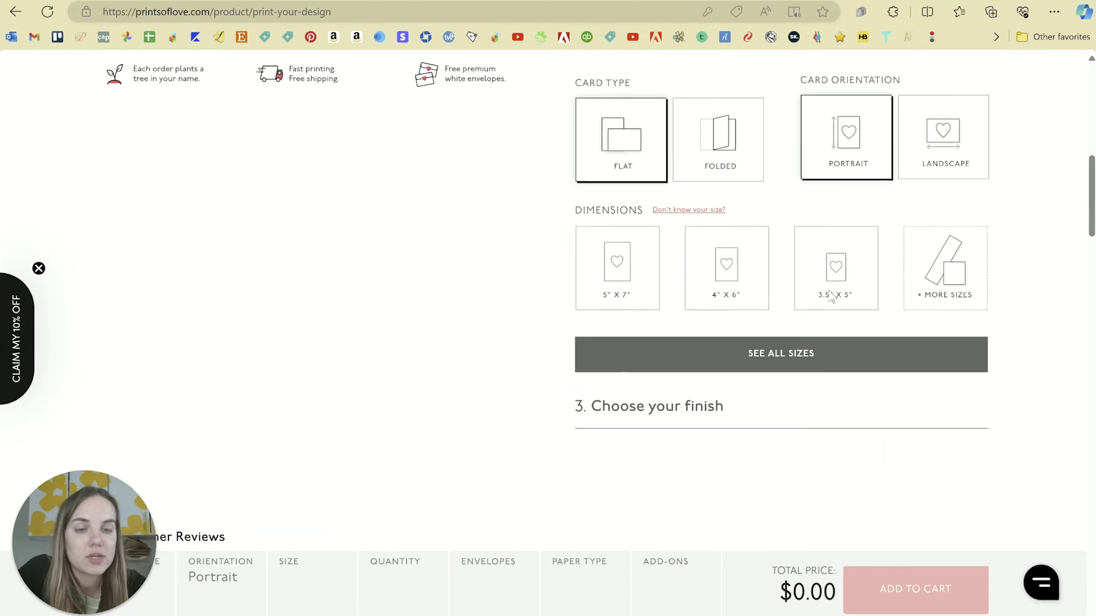
left_click(643, 286)
Set quantity to 100, add free white envelopes, and choose matte card stock.
scroll(749, 338, "down", 4)
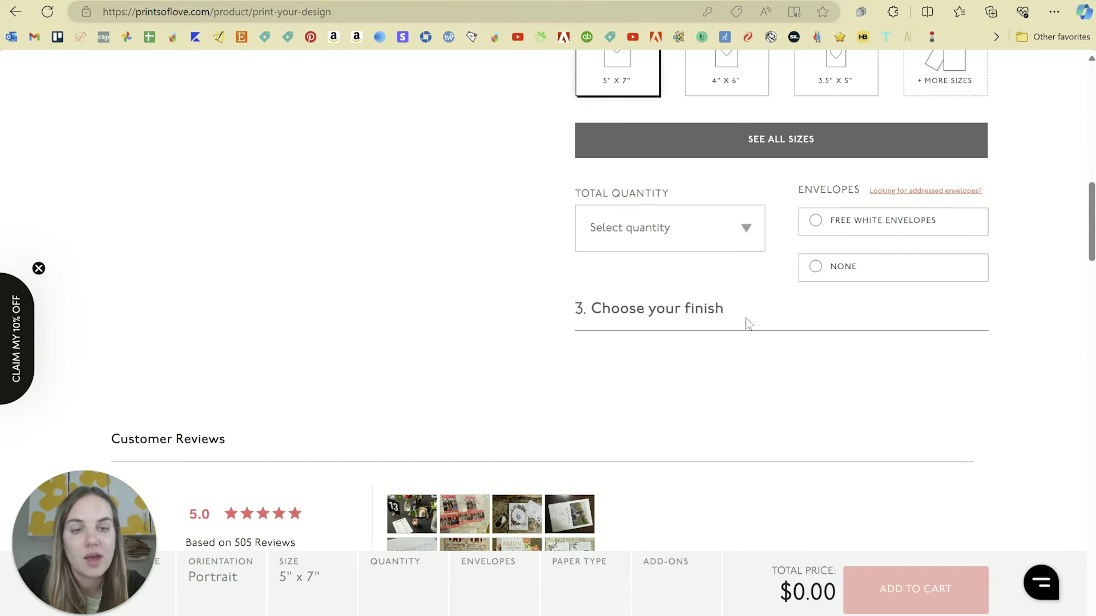
left_click(730, 237)
scroll(686, 409, "down", 1)
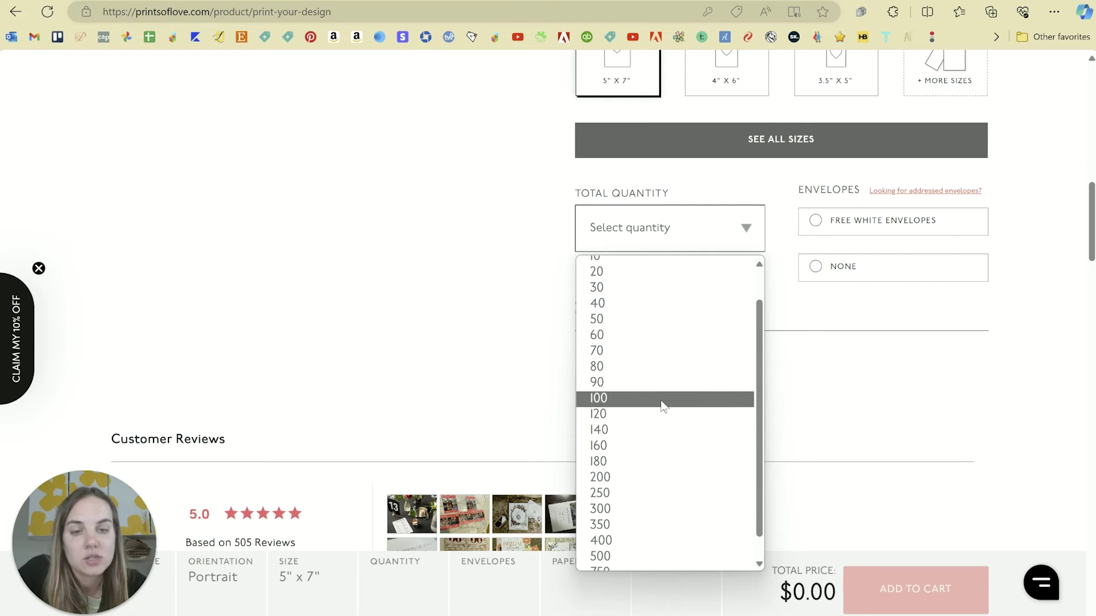
left_click(664, 405)
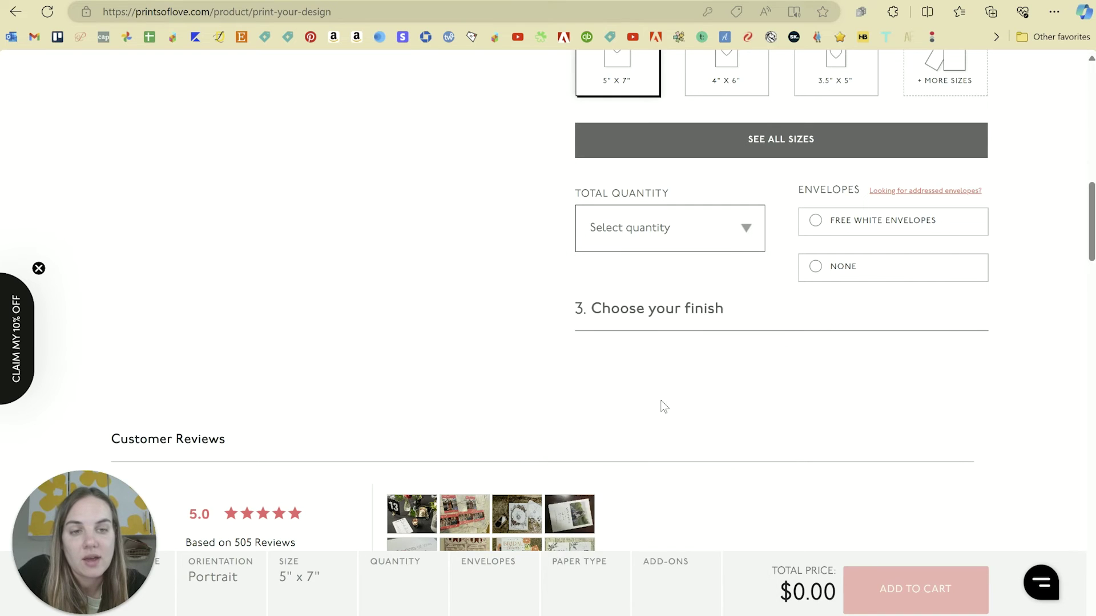
left_click(814, 222)
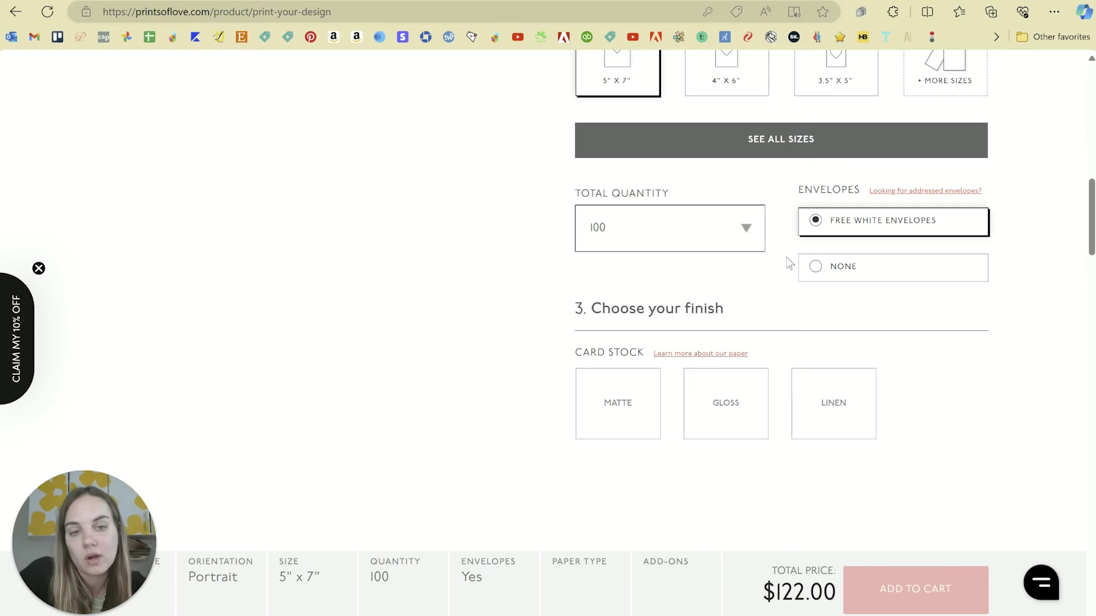
left_click(637, 404)
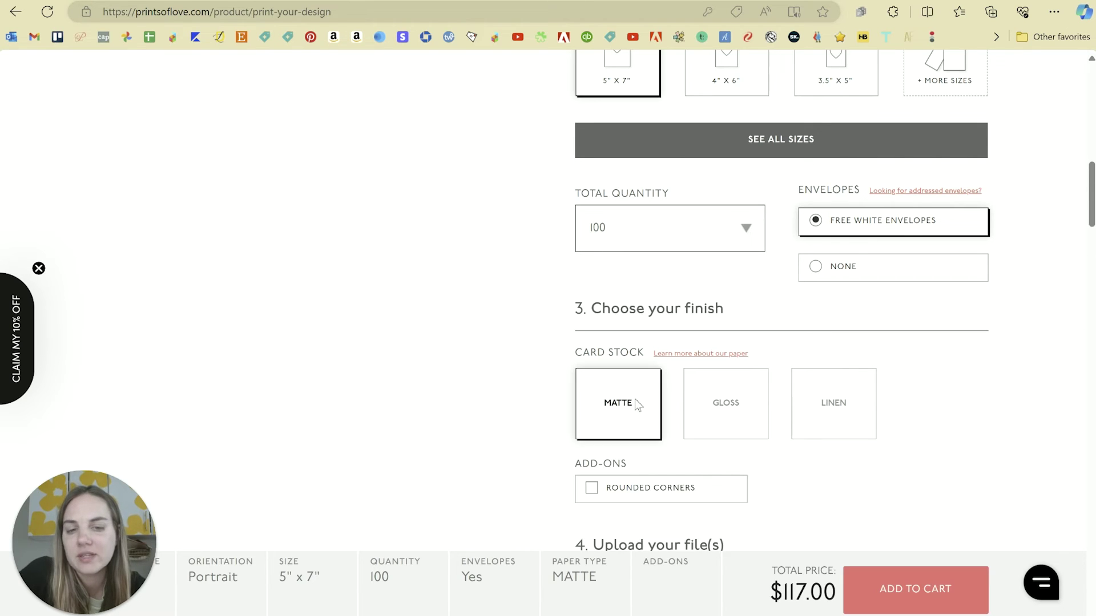
Scroll to Upload your file(s) and highlight the recommended file types.
scroll(543, 372, "down", 4)
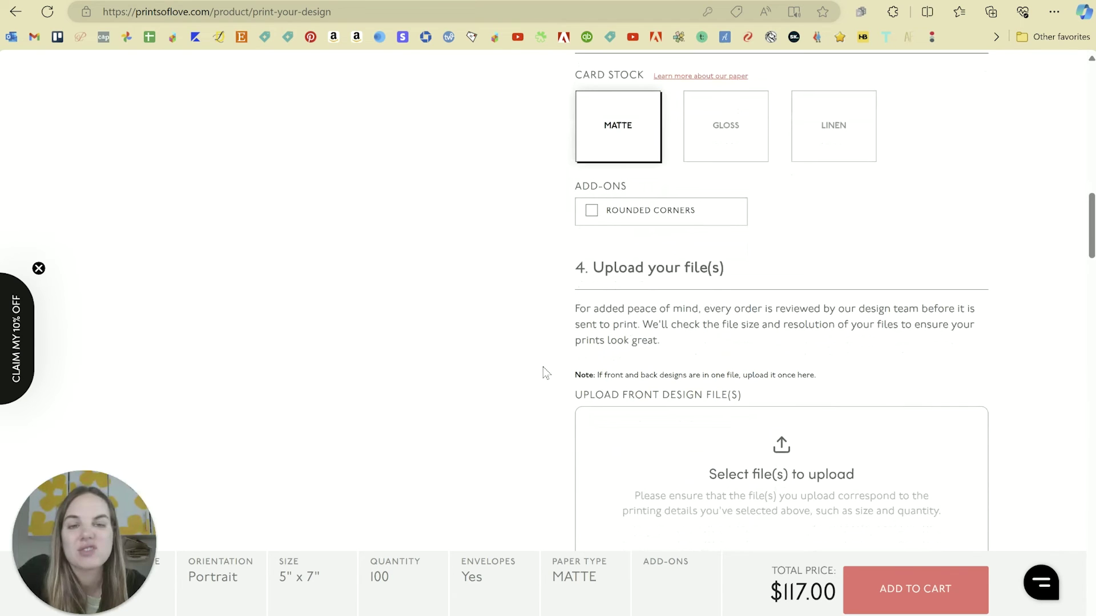
scroll(801, 261, "down", 10)
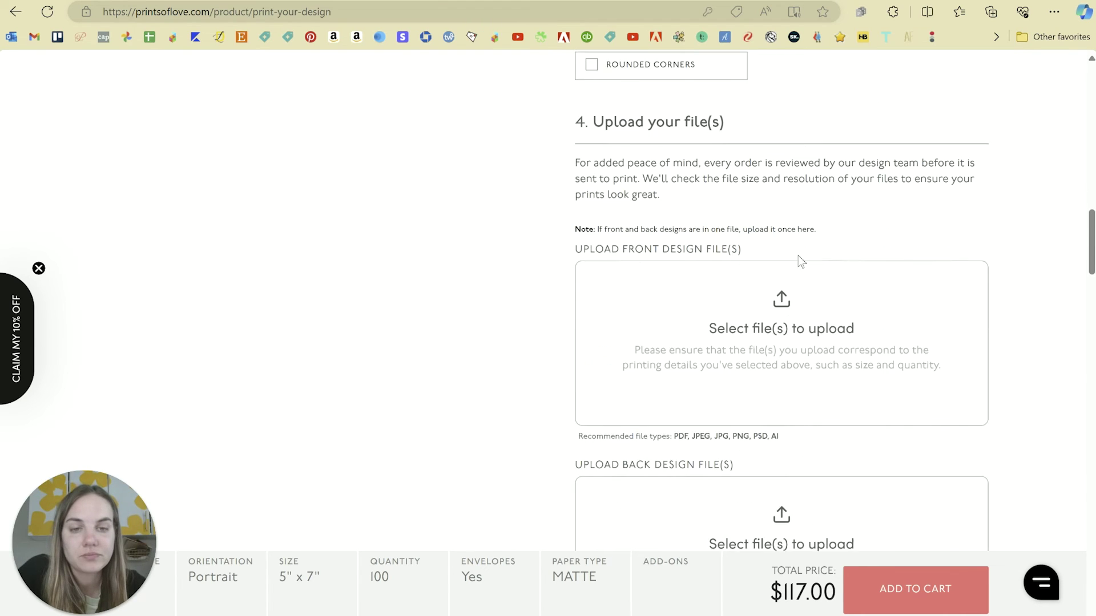
scroll(800, 262, "up", 12)
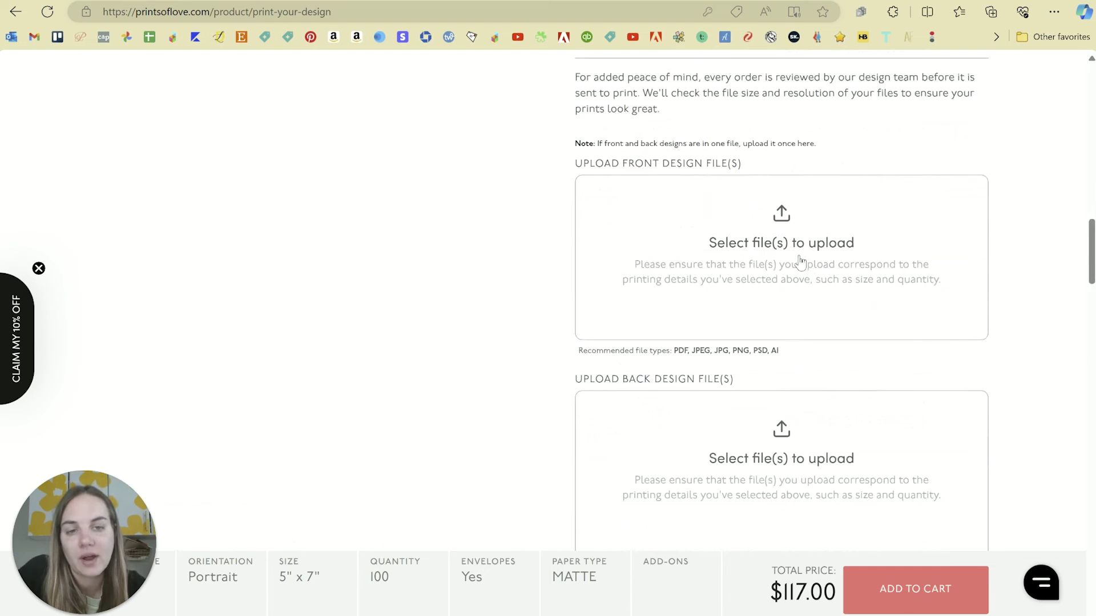
scroll(798, 261, "down", 7)
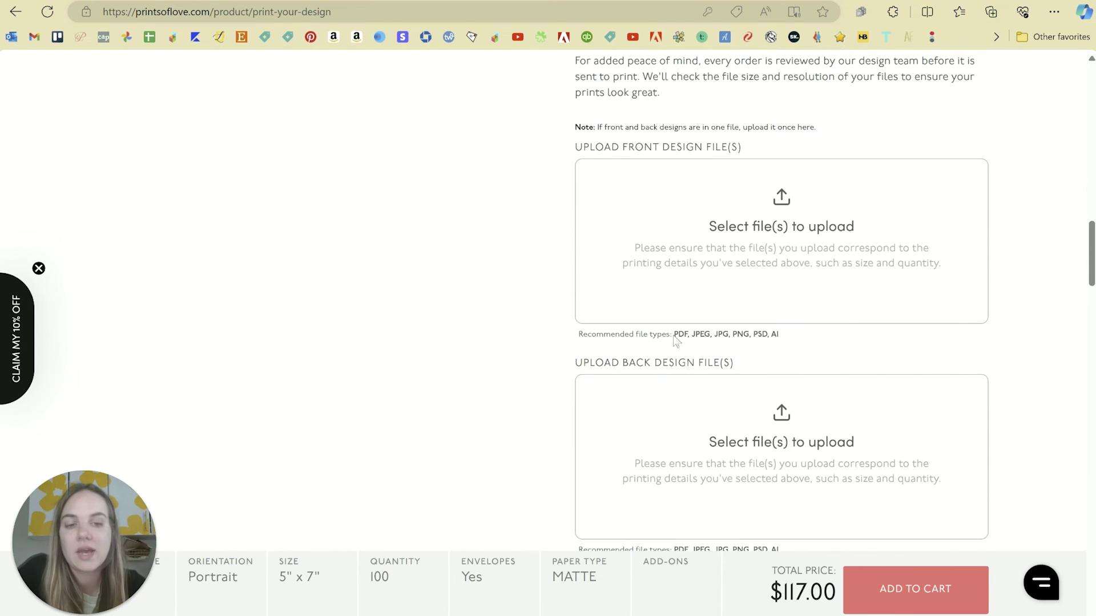
left_click_drag(674, 334, 803, 340)
left_click(801, 337)
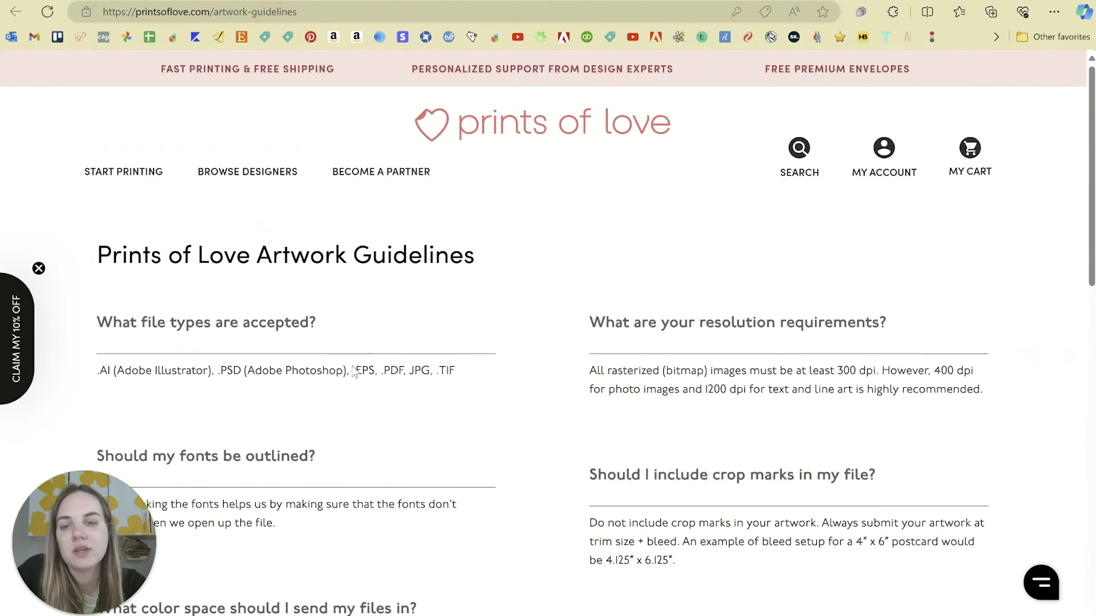
scroll(352, 372, "down", 5)
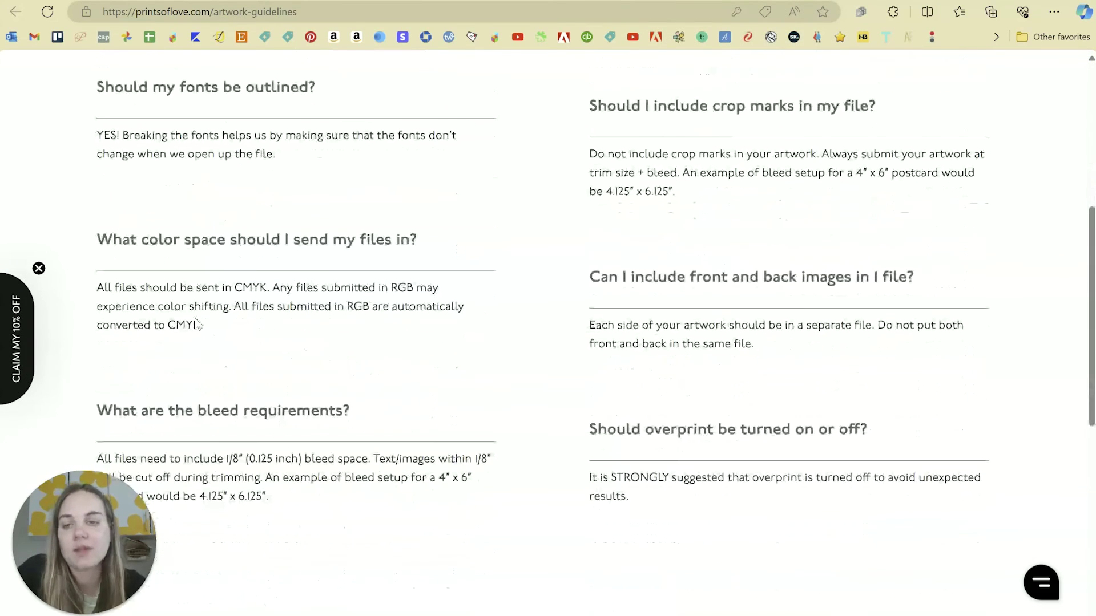
left_click_drag(105, 289, 233, 313)
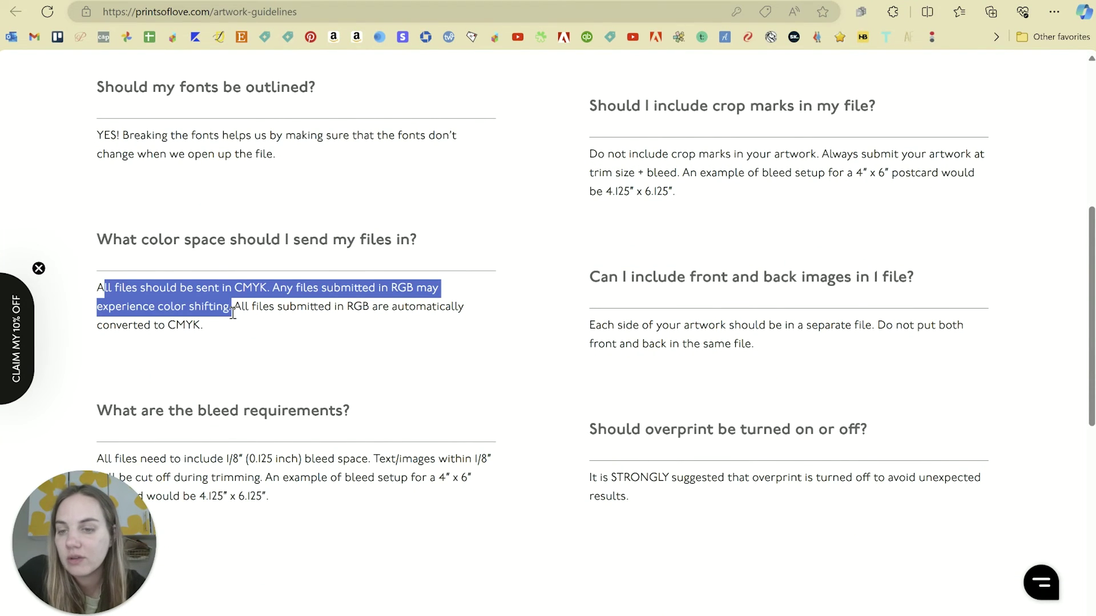
scroll(171, 456, "down", 1)
left_click(245, 430)
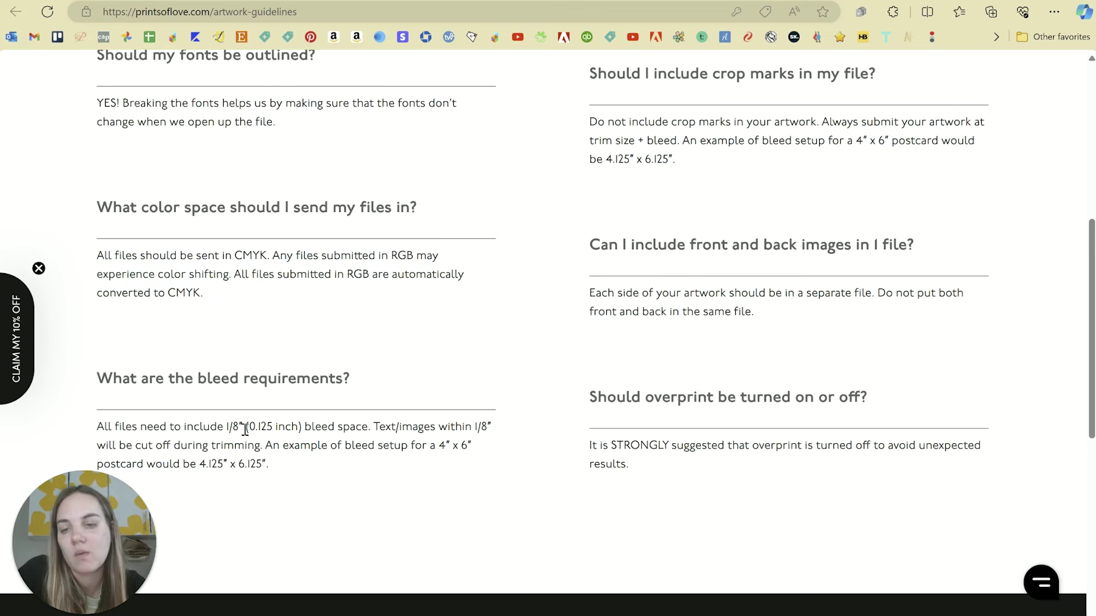
left_click_drag(245, 429, 274, 378)
left_click(283, 364)
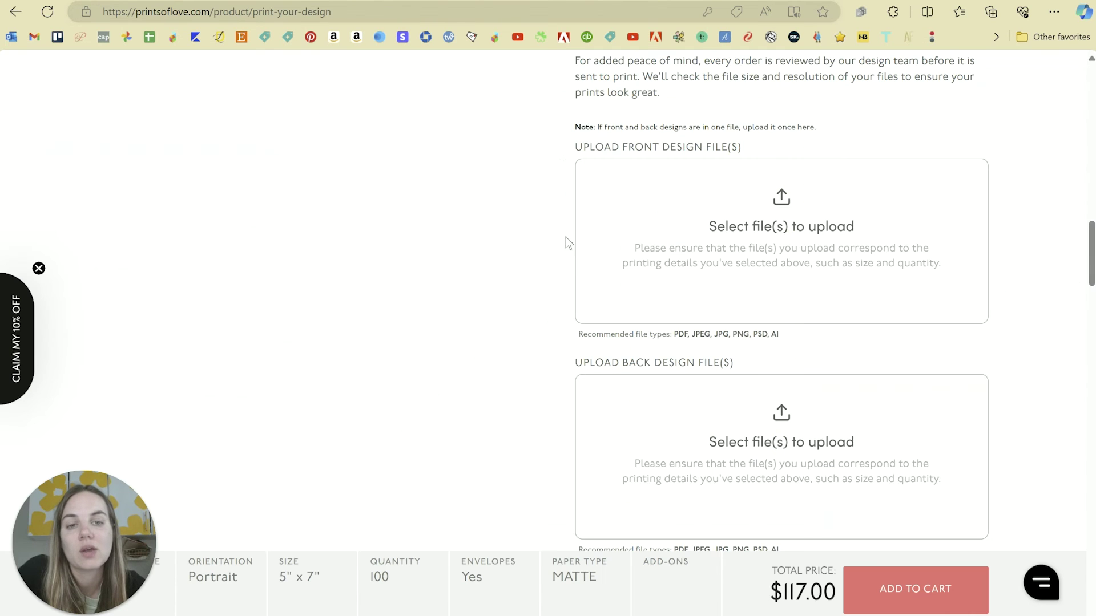
scroll(567, 241, "up", 8)
Scroll up to view the Save the Date 5 x 7in portrait print options.
scroll(567, 242, "up", 10)
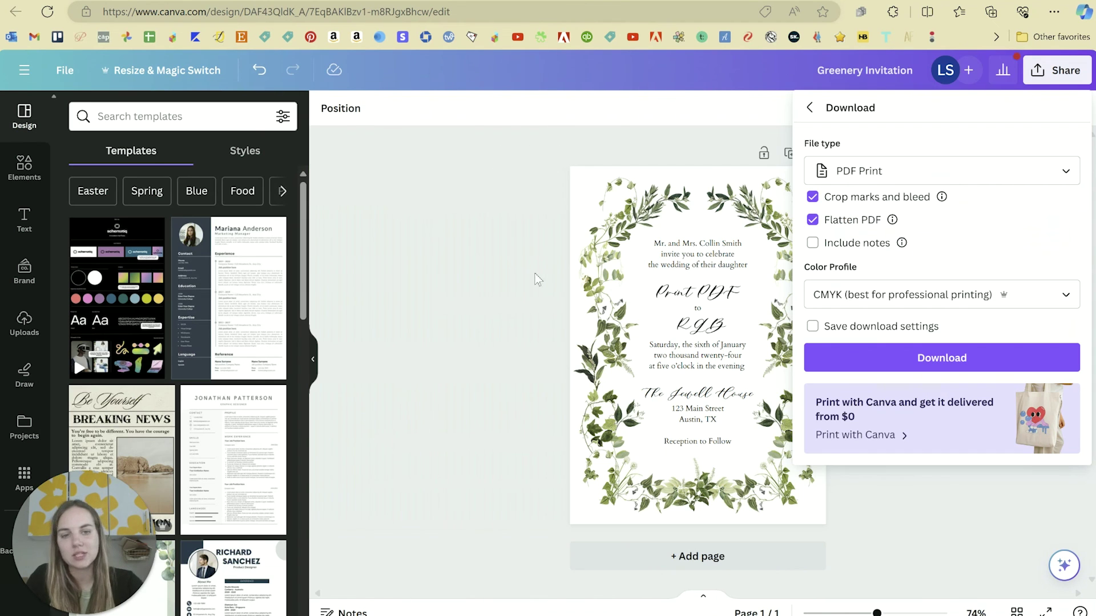
Reopen the invitation's download as PDF Print with crop marks and bleed and Flatten PDF on.
left_click(537, 279)
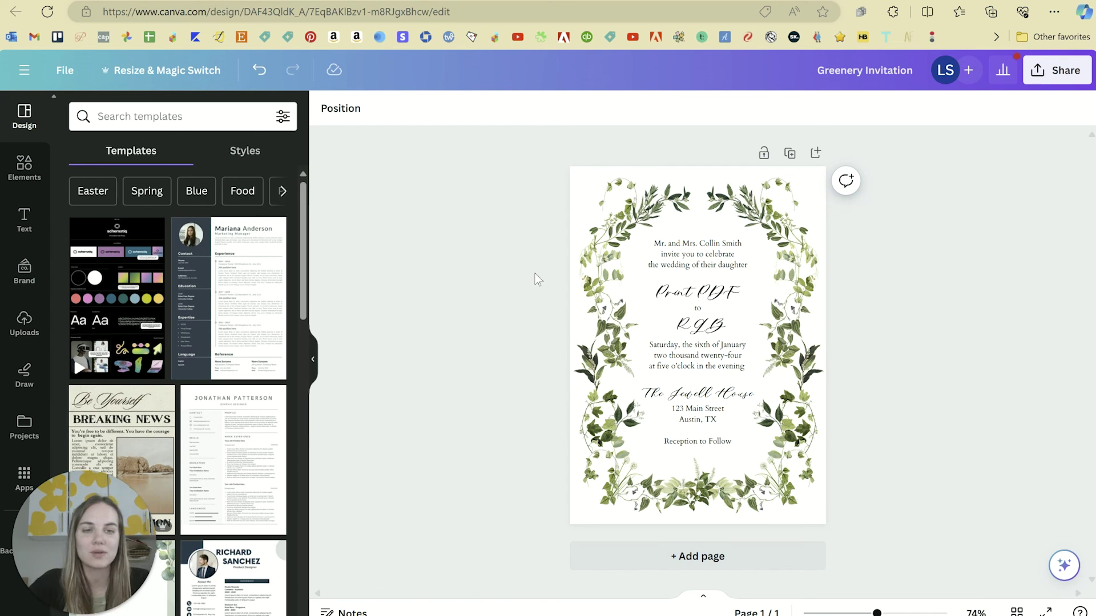
left_click(1056, 70)
left_click(854, 434)
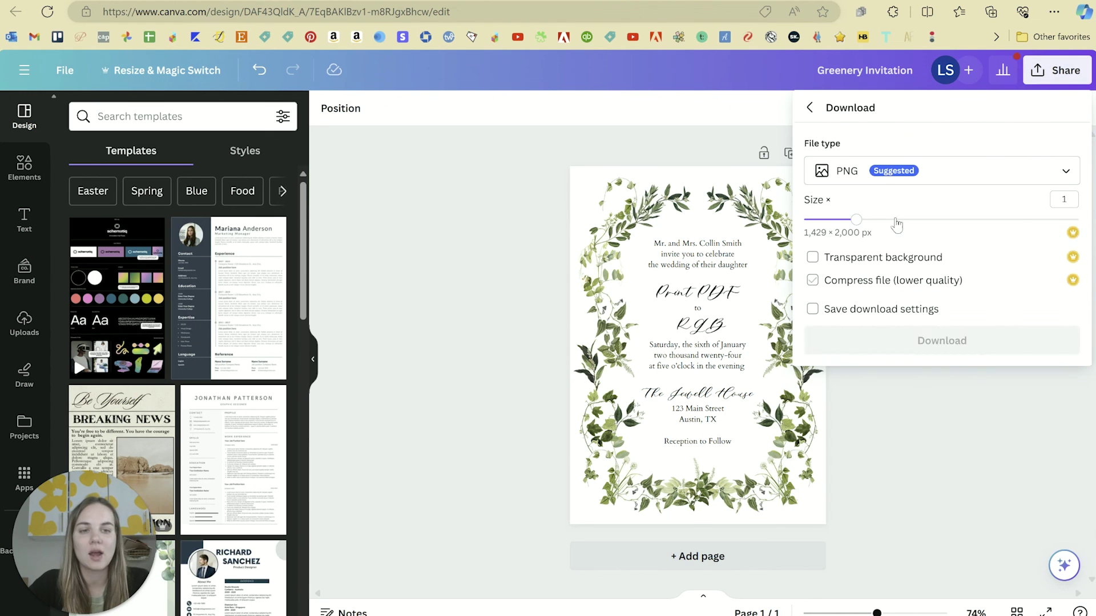
left_click(890, 170)
left_click(897, 341)
left_click(829, 198)
left_click(831, 220)
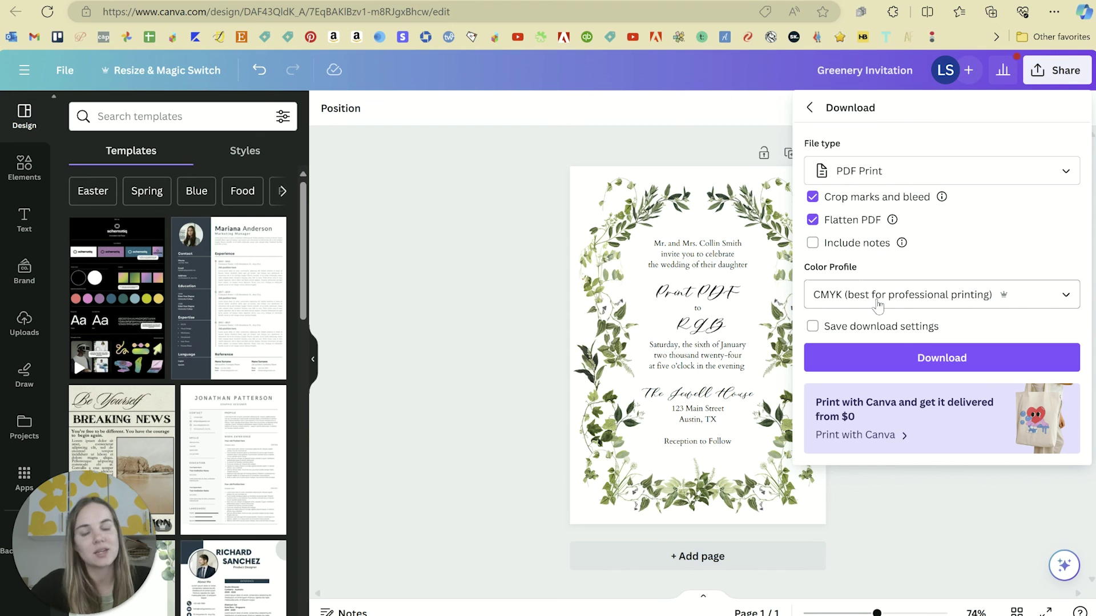